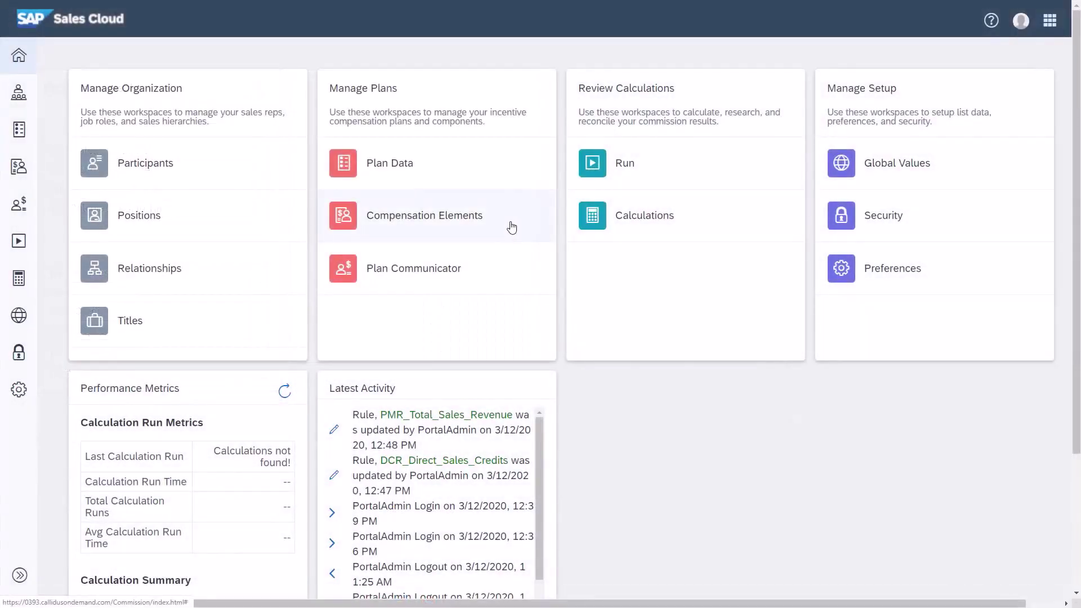
Go to Compensation Elements and show the Territories list
click(511, 227)
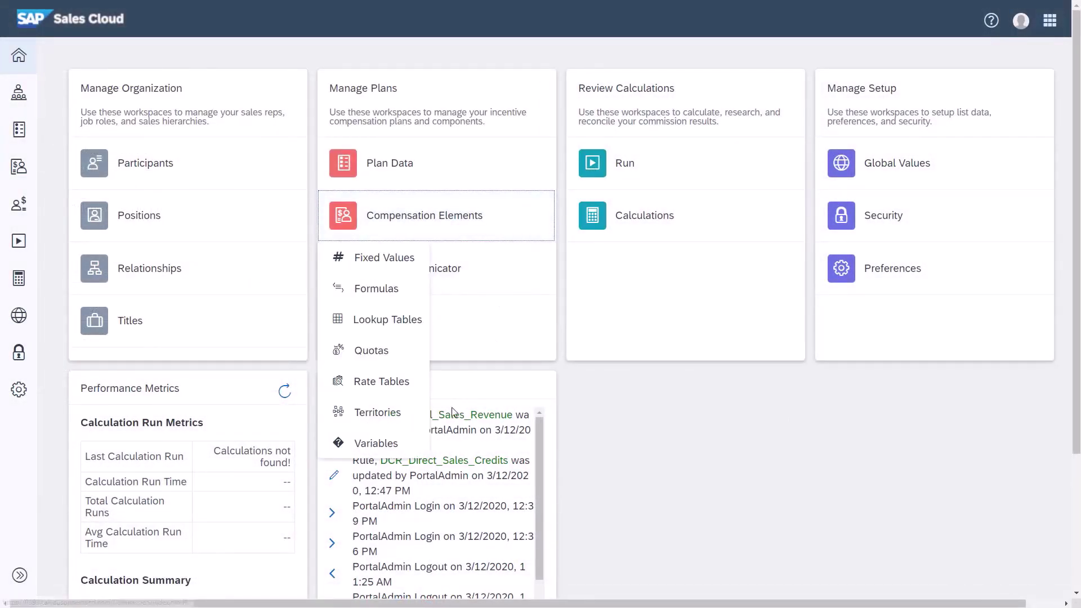
click(423, 417)
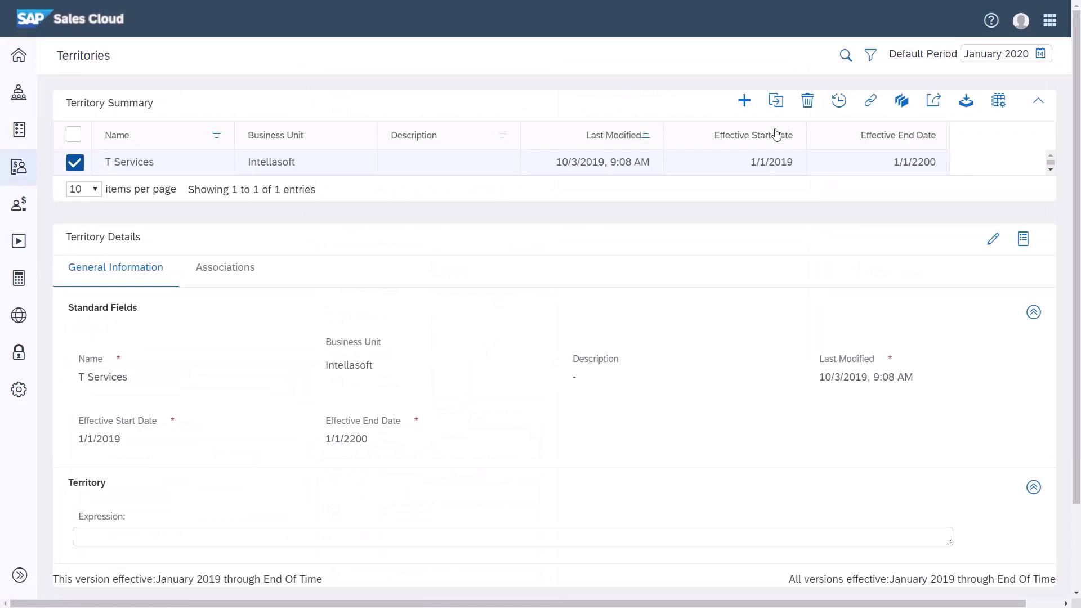
Create territory T_Northeast from January 2020, business unit Intellasoft, description 'Hardware and Services excluding NY'
click(744, 102)
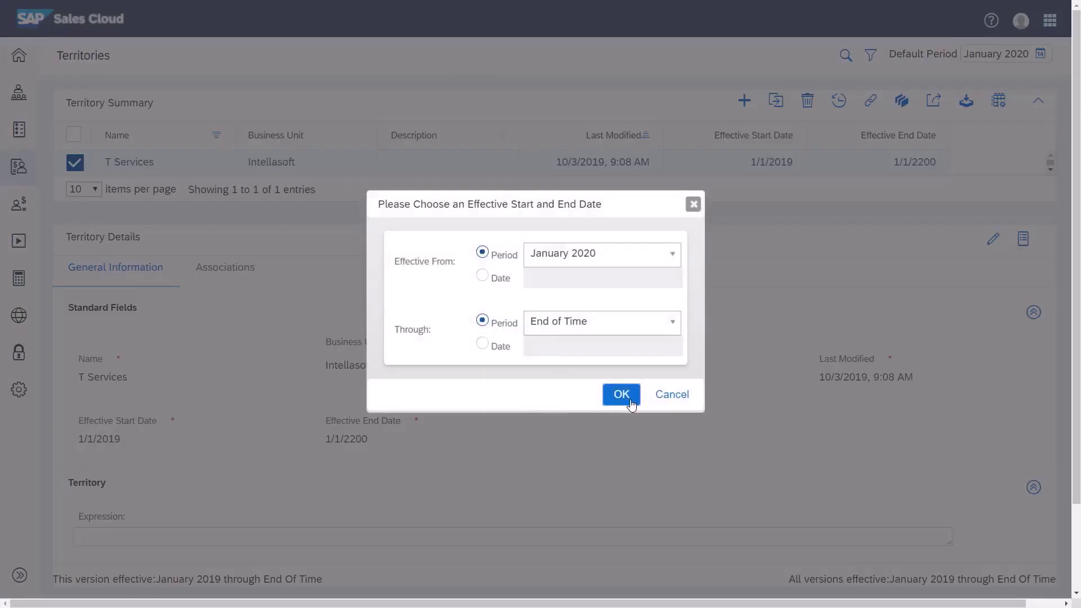
click(623, 393)
text(T_Northeast)
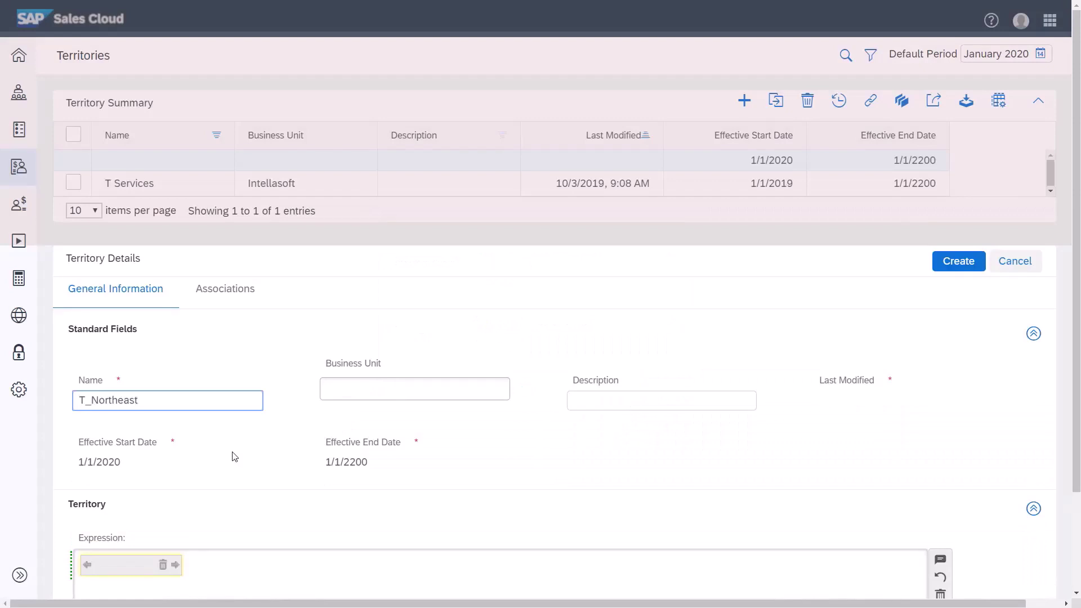
click(387, 393)
click(337, 464)
click(586, 400)
text(H)
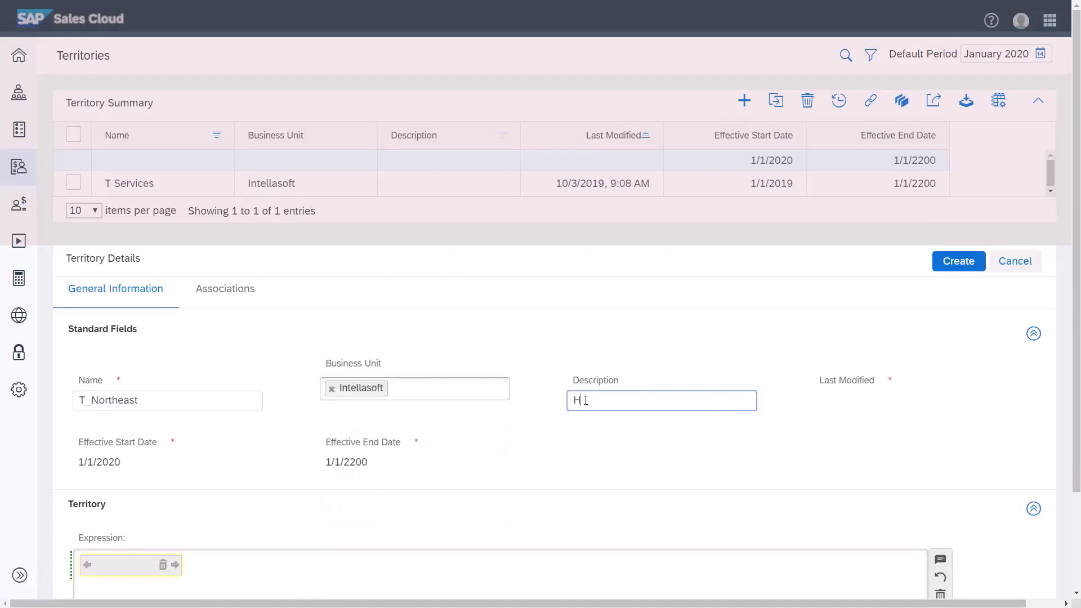
text(ardware and Services excluding NY)
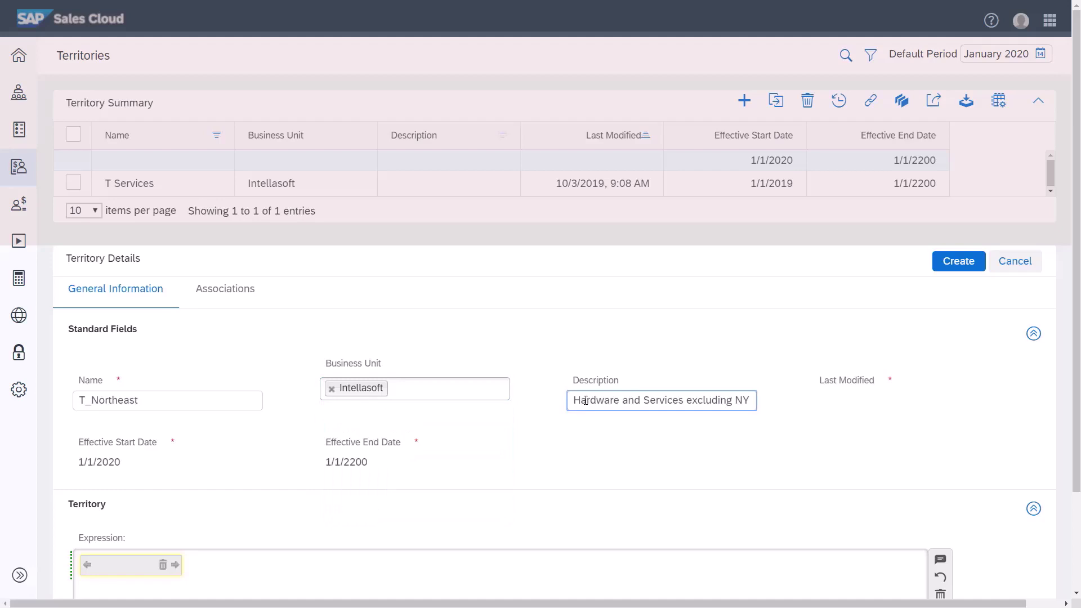
scroll(1036, 558, down, 3)
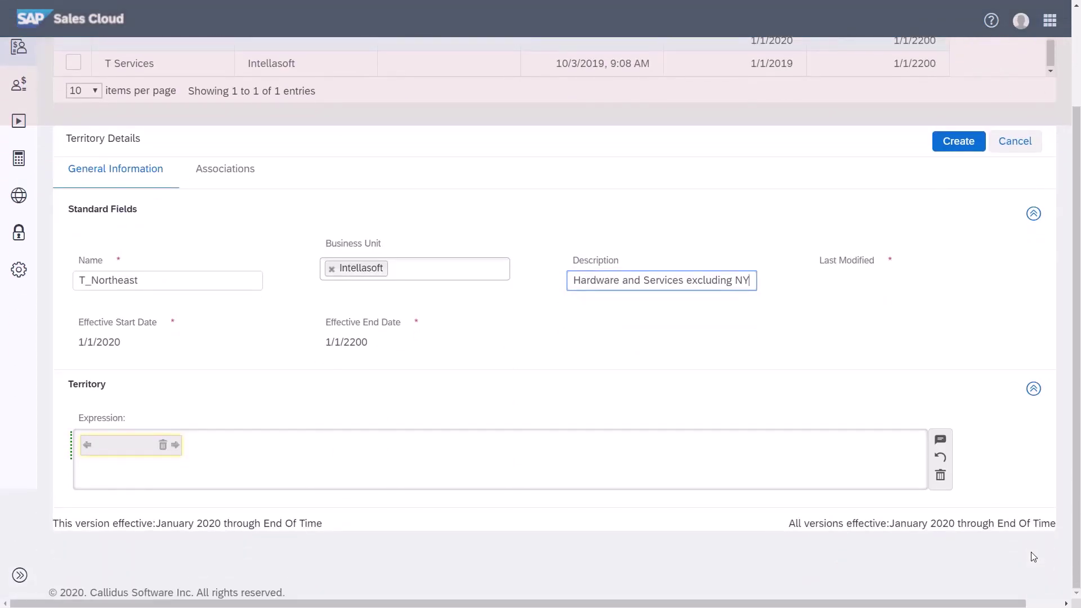
In the larger expression editor, insert '(' and begin a Category reference filtered by 'har'
click(946, 444)
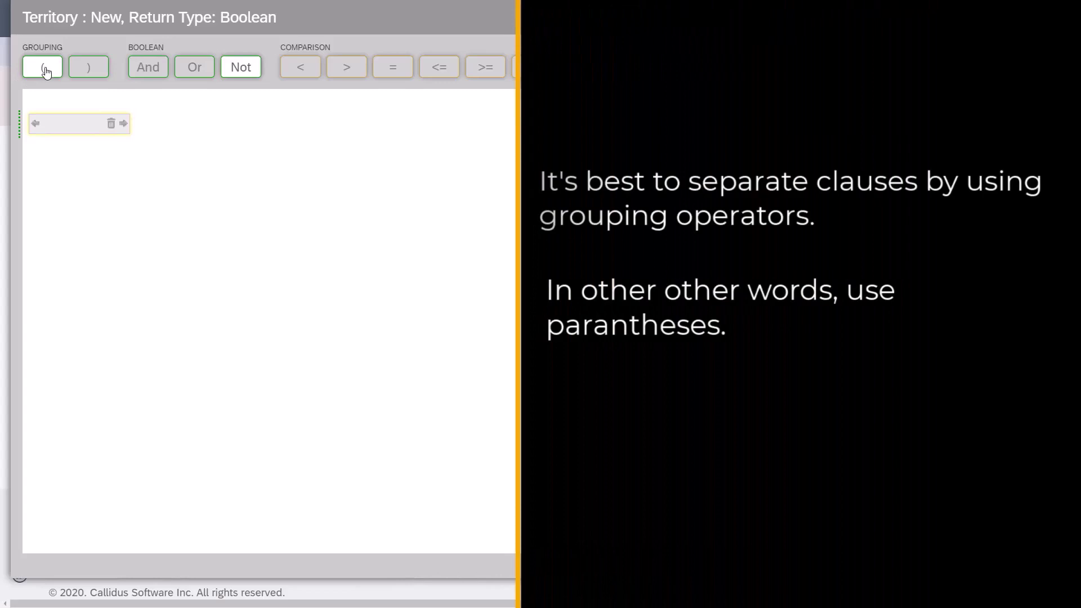
click(39, 71)
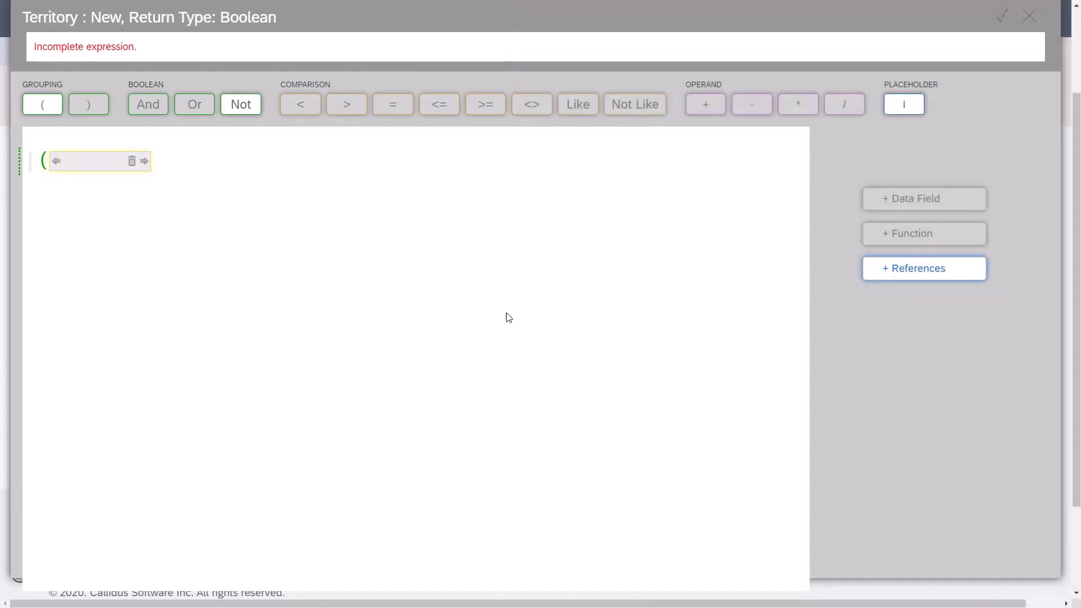
click(920, 279)
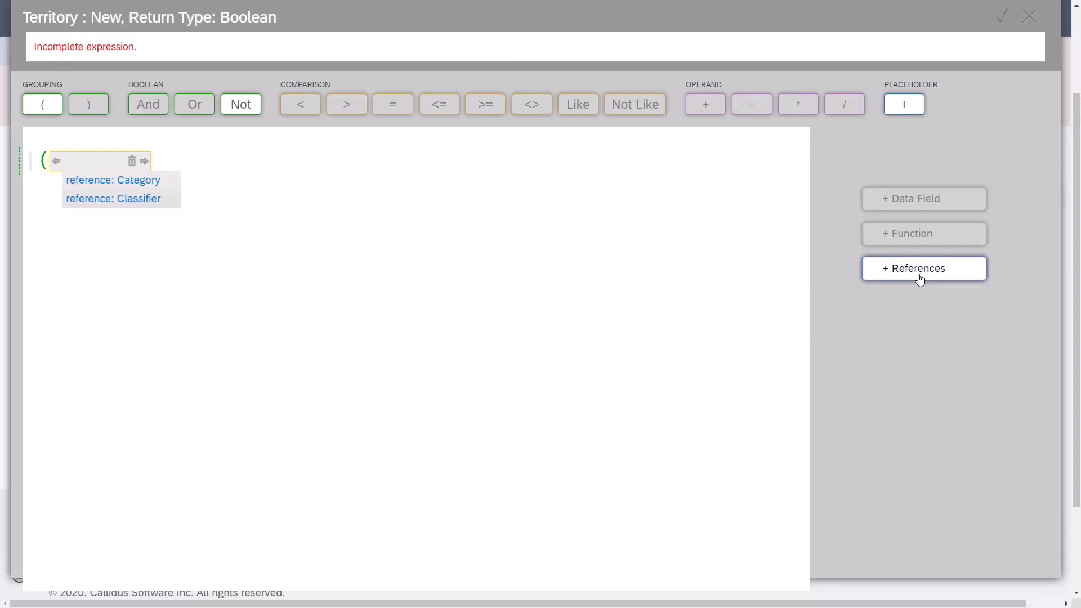
click(163, 185)
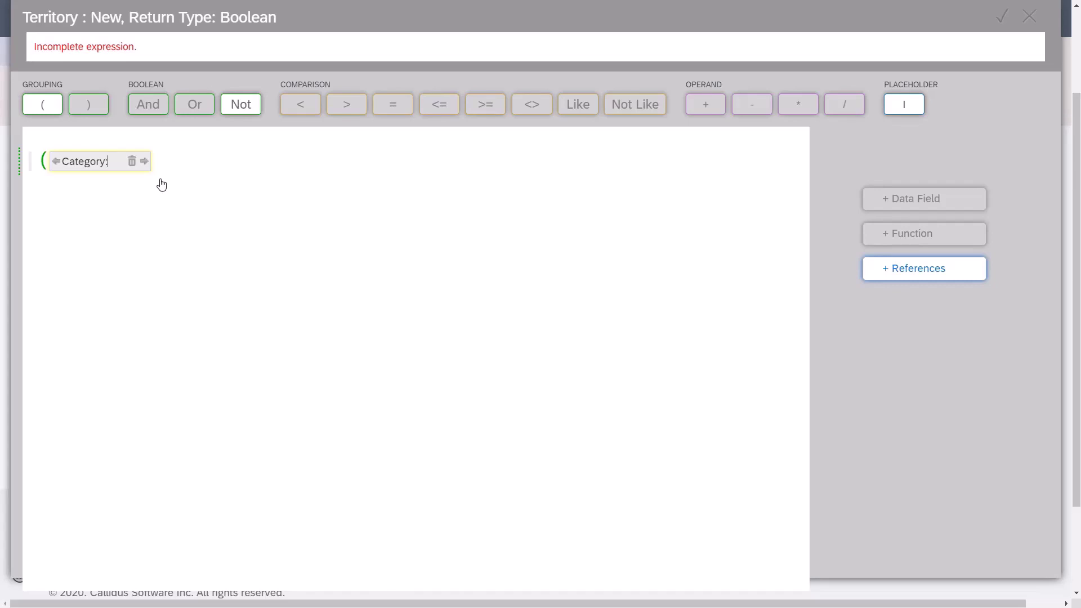
text(har)
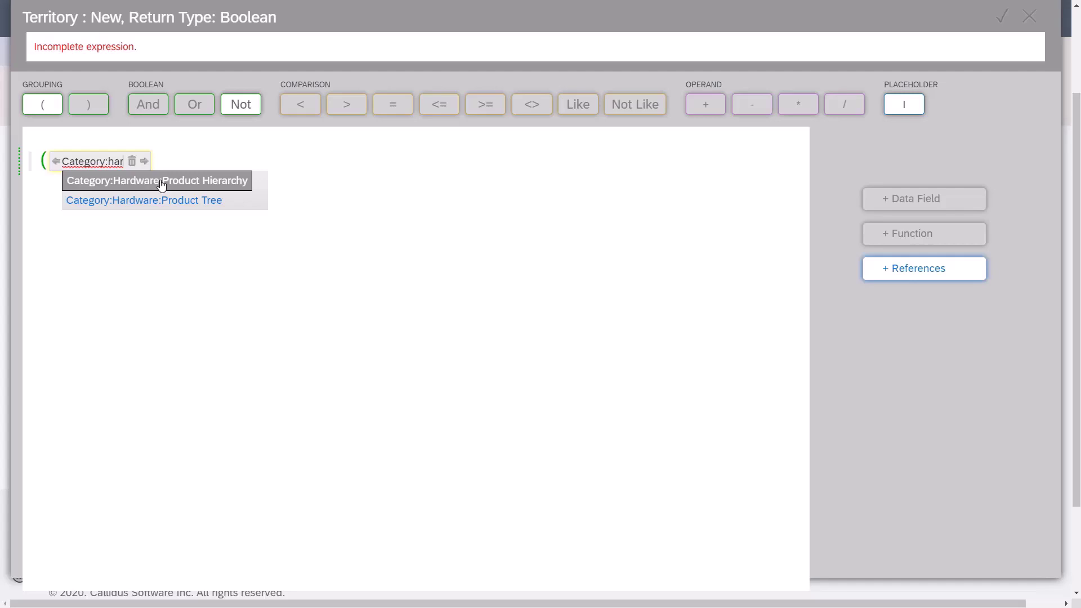
Build the group (Hardware:Product Hierarchy Or Services:Product Hierarchy) in the territory expression
click(161, 181)
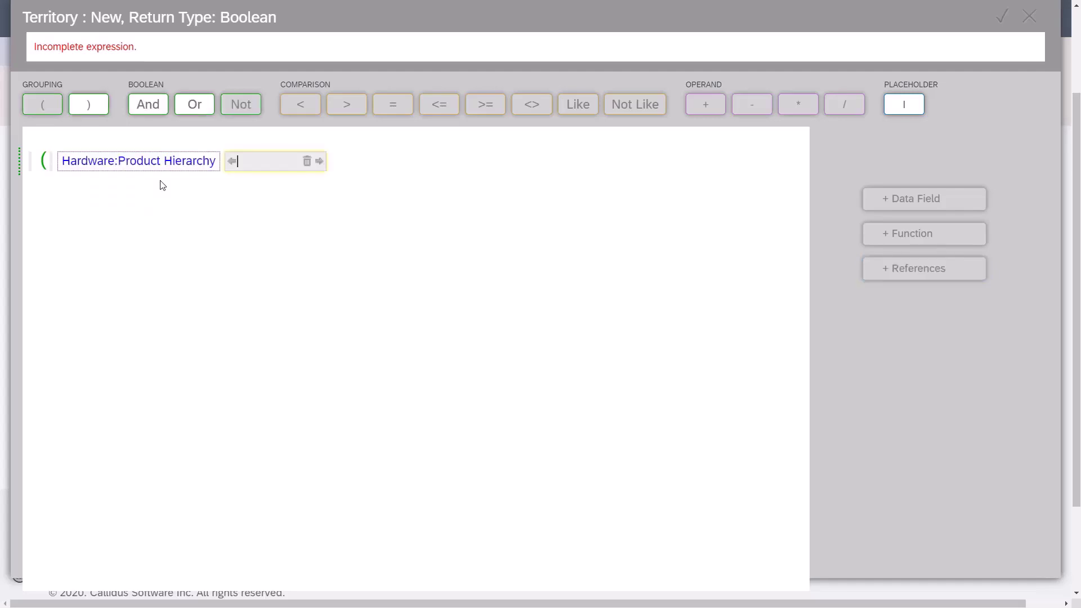
text(or cat)
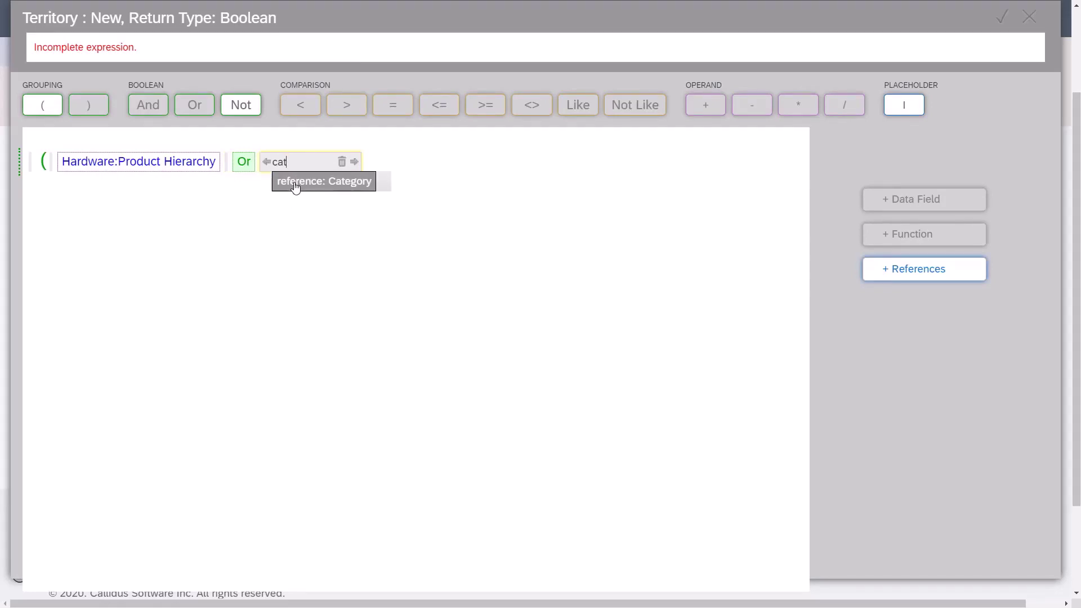
click(295, 182)
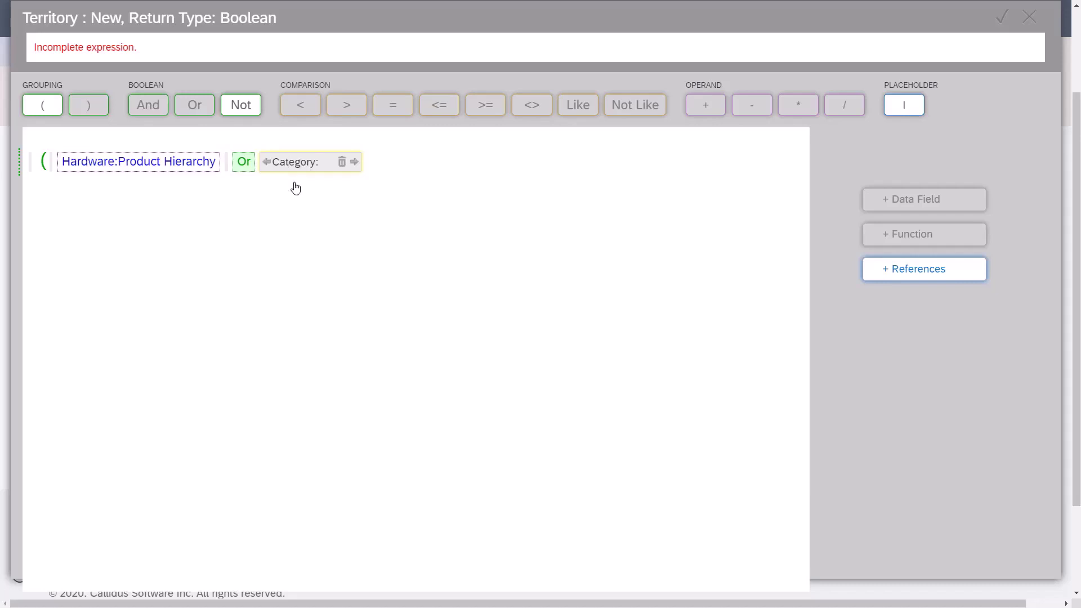
text(ser)
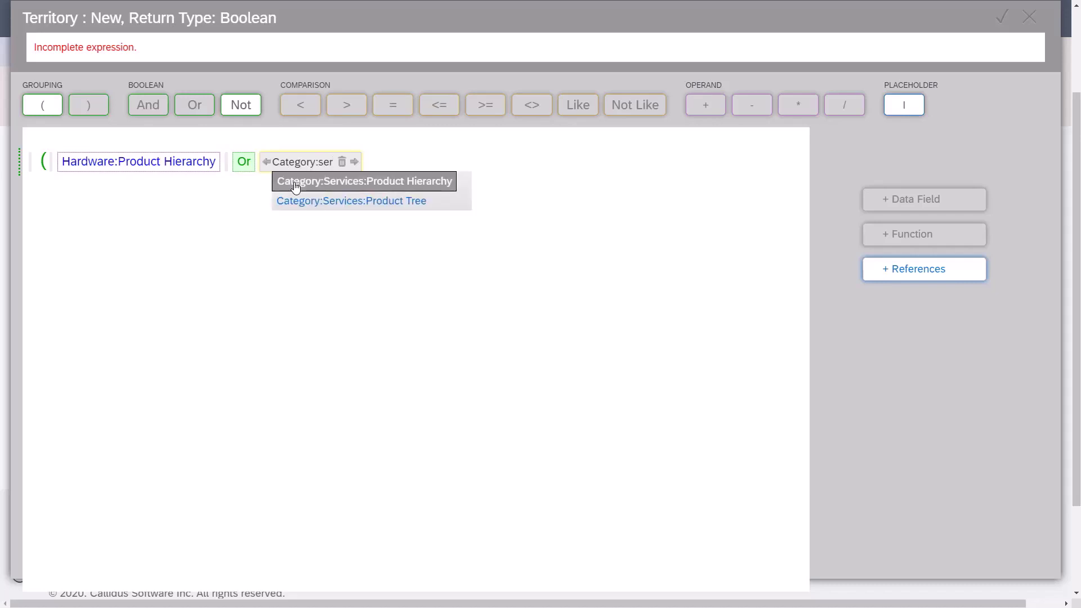
click(449, 181)
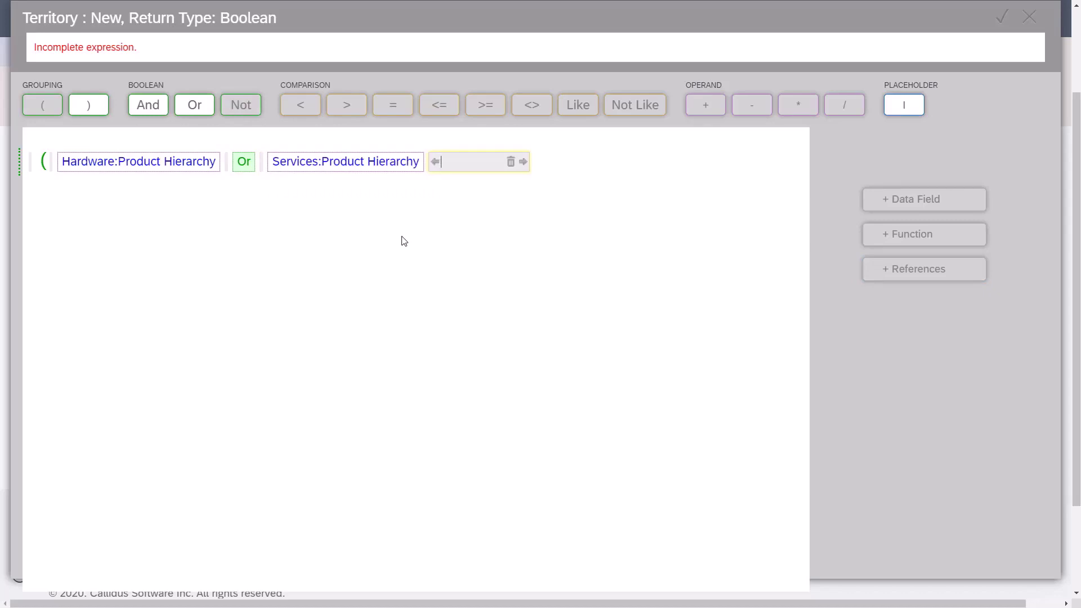
text())
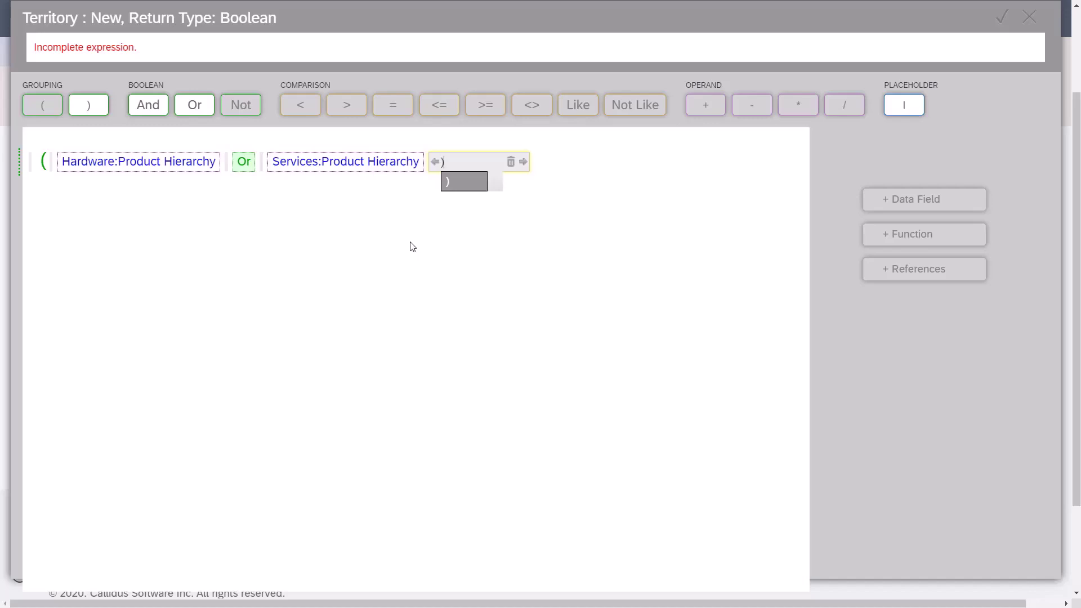
click(451, 188)
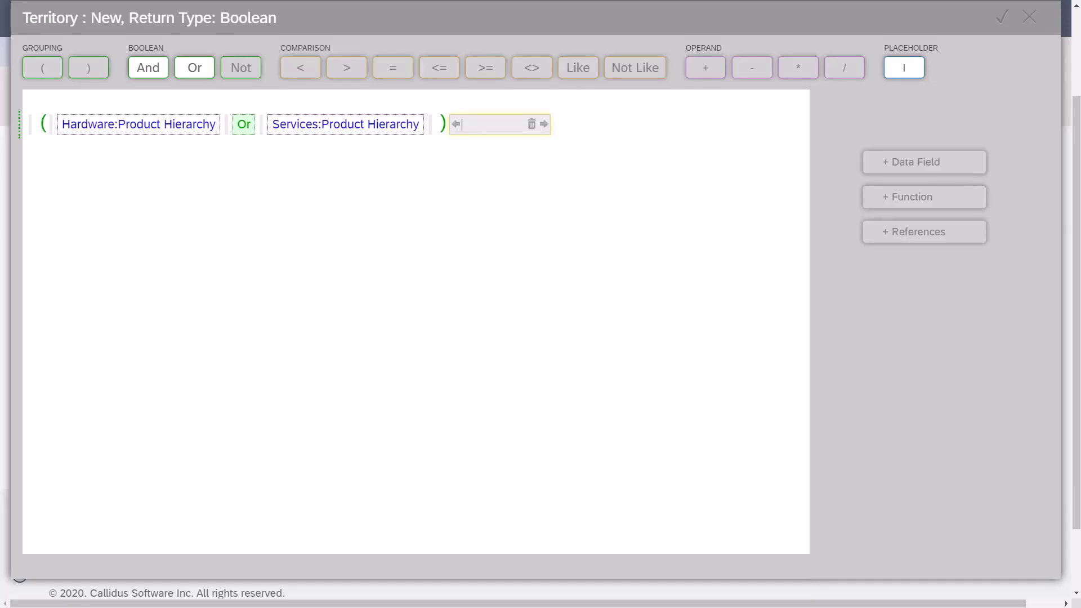
Append 'And Northeast:Postal Code Tree' to the territory expression
click(153, 70)
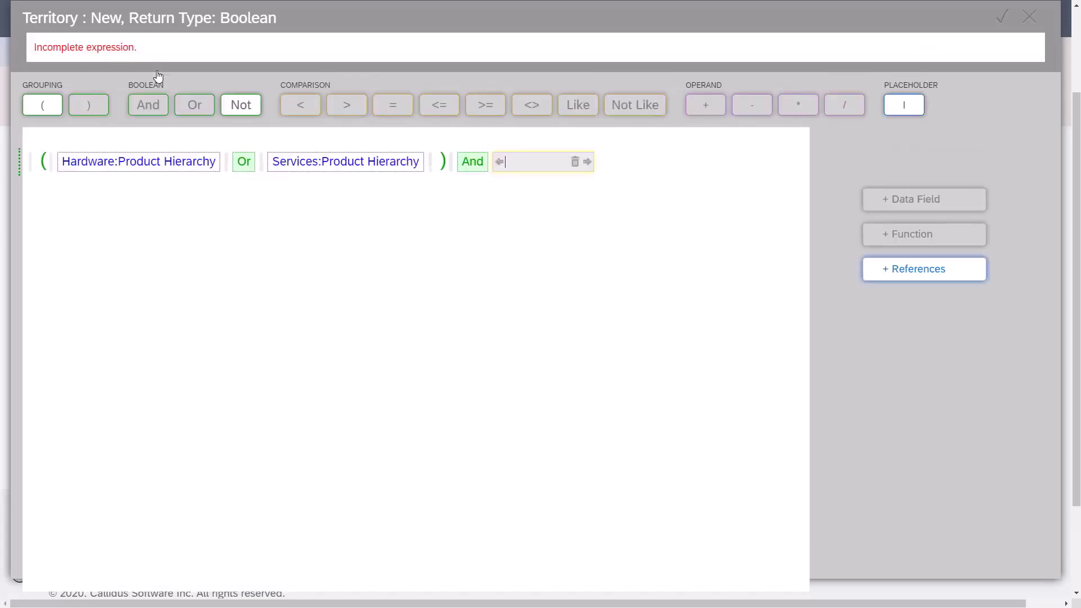
text(cat)
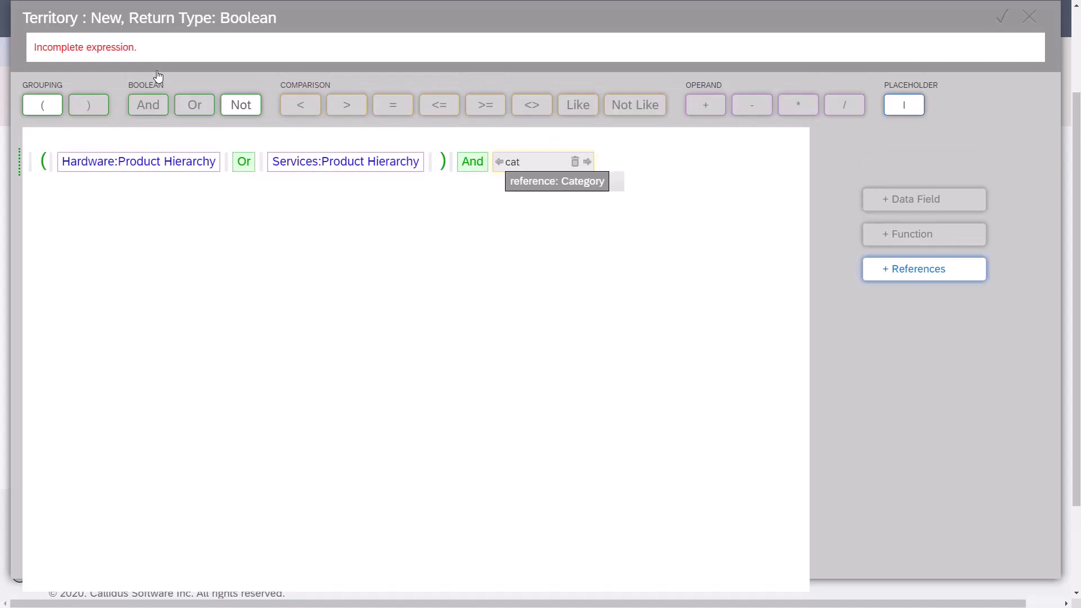
click(556, 188)
text(North)
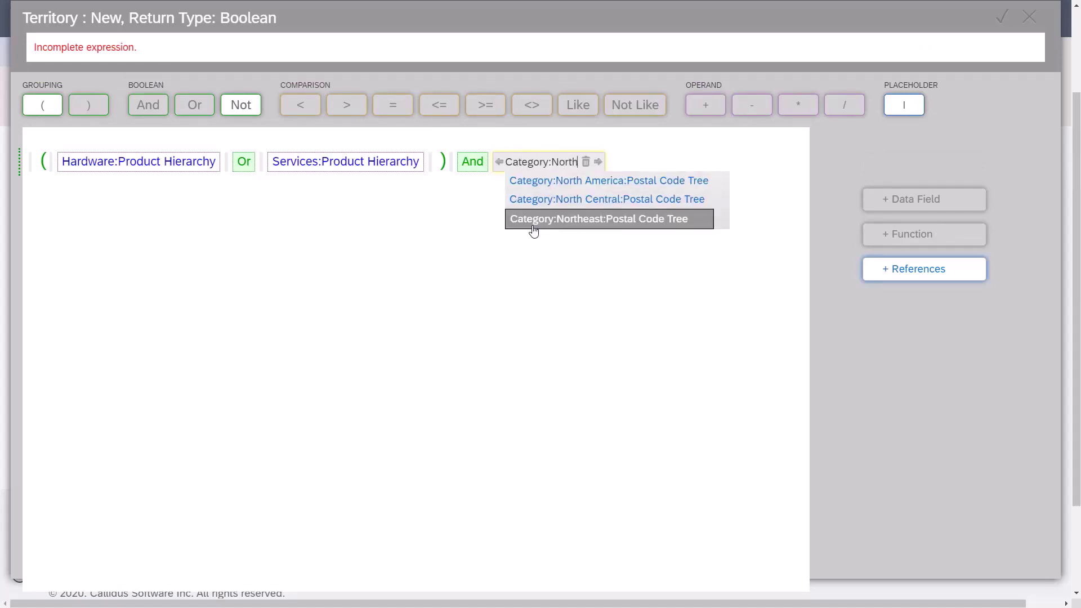
click(533, 227)
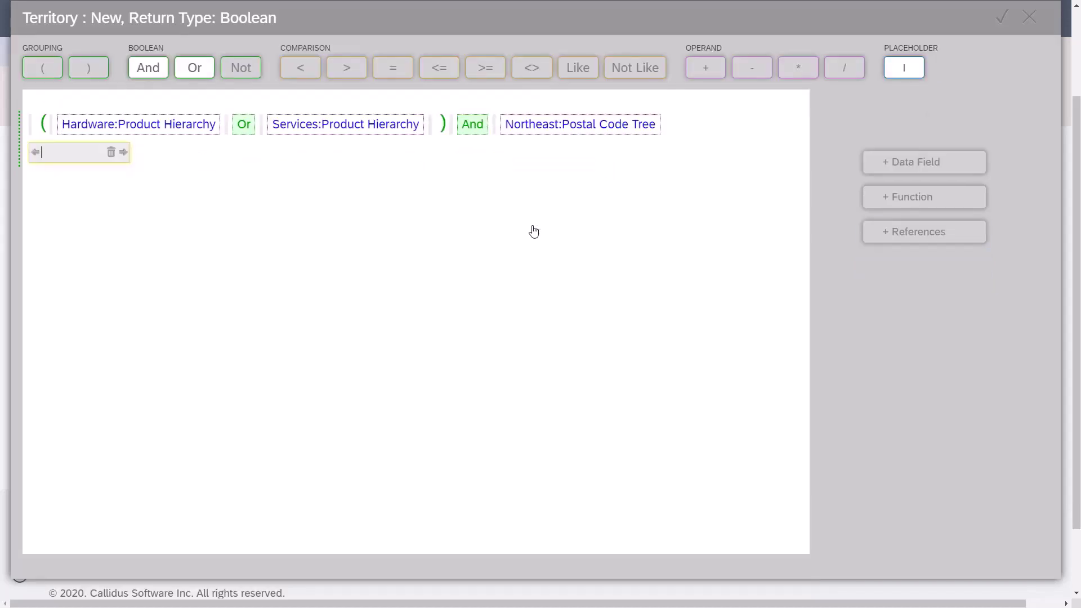
Append 'And Not' with the classifier NY(NY):Postal Code Tree to exclude New York
click(145, 72)
click(240, 106)
text(Cla)
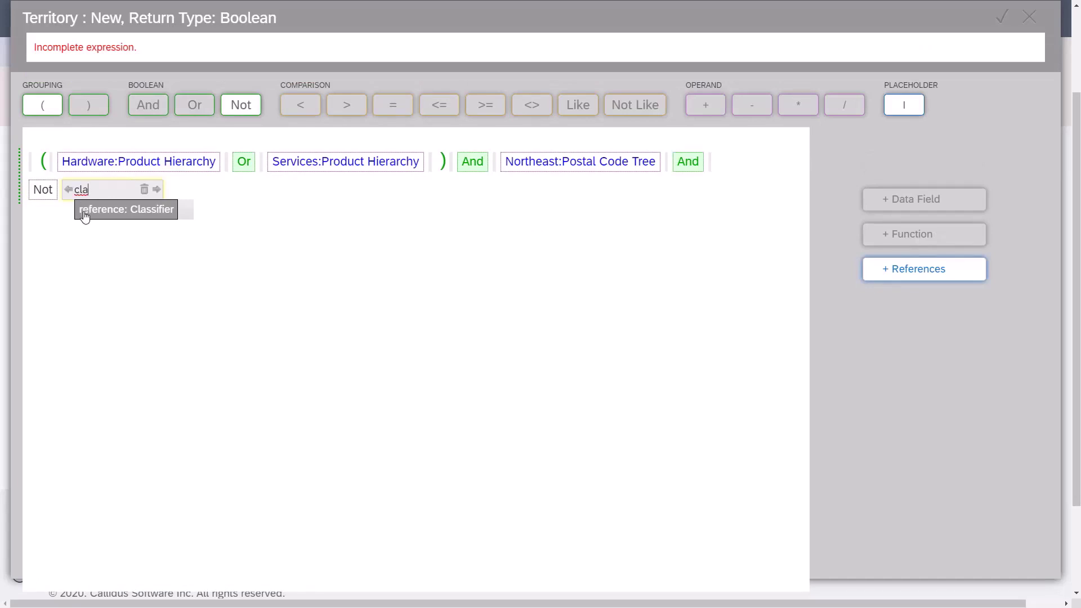
click(85, 213)
text(NY)
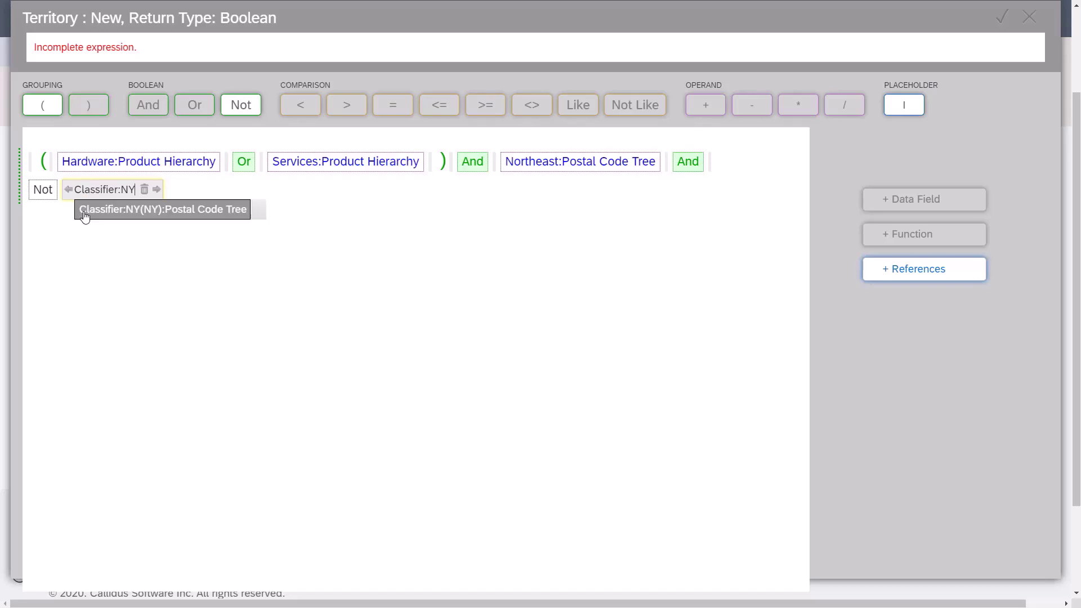
click(84, 215)
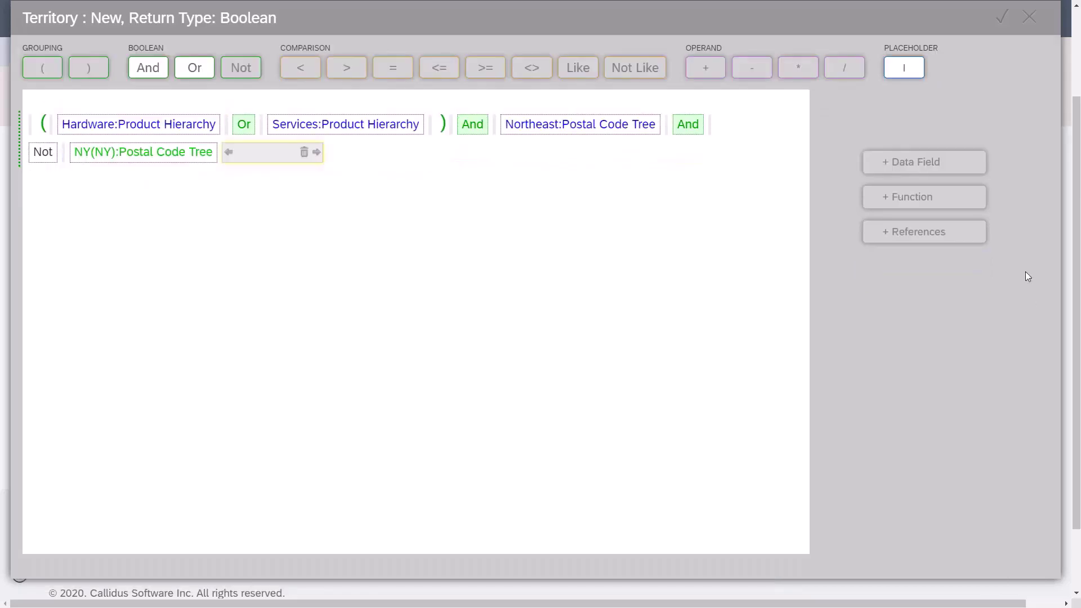
Create the T_Northeast territory with its finished expression
click(1003, 20)
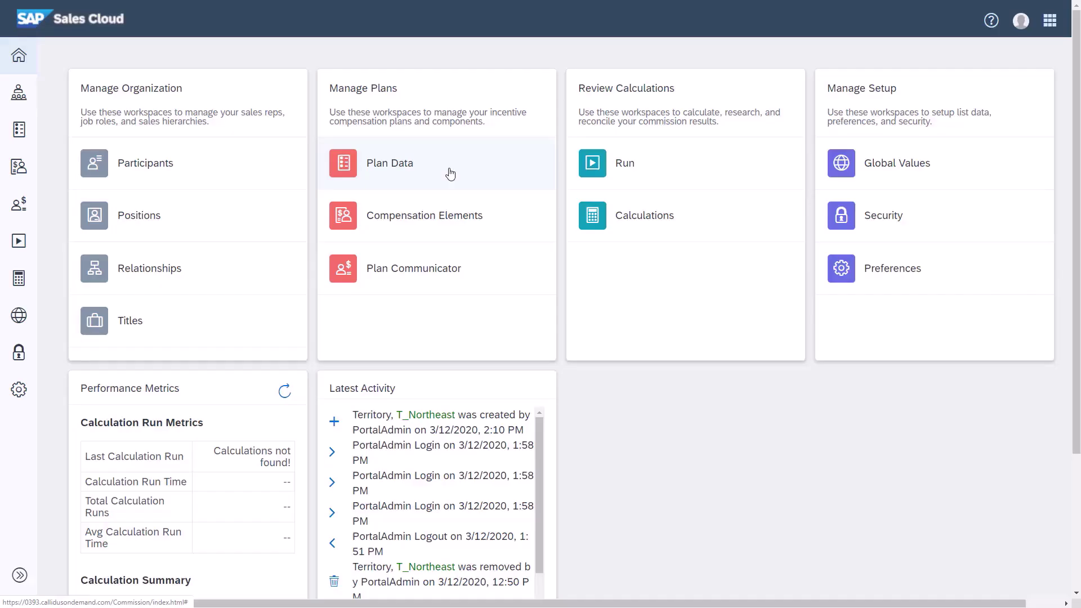
Open Sales Representative Plan 2020 from Plan Data > Plans for editing
click(450, 173)
click(430, 269)
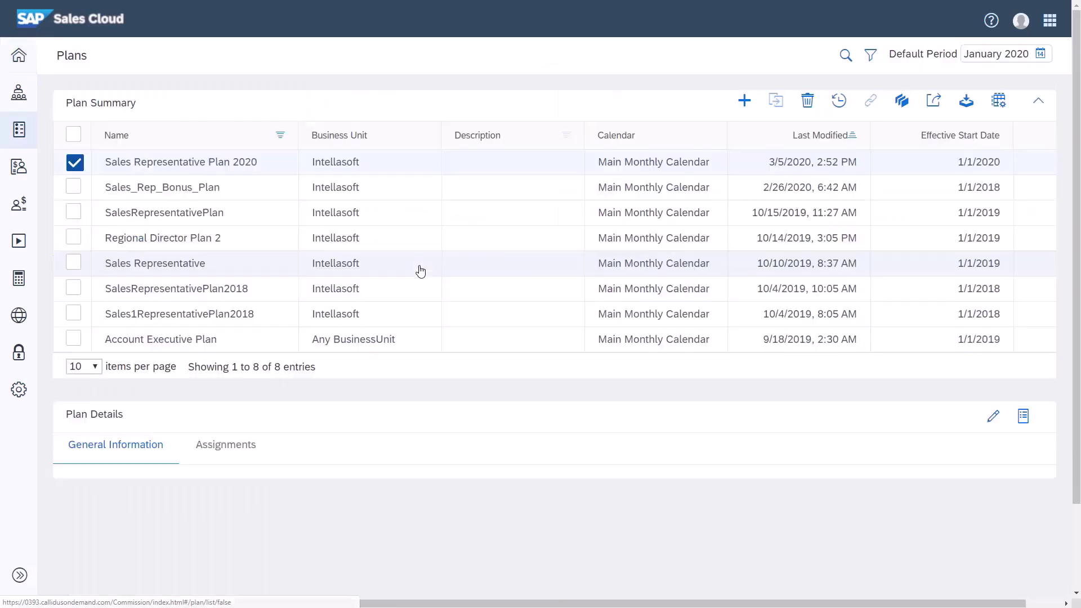
click(422, 164)
scroll(960, 336, down, 2)
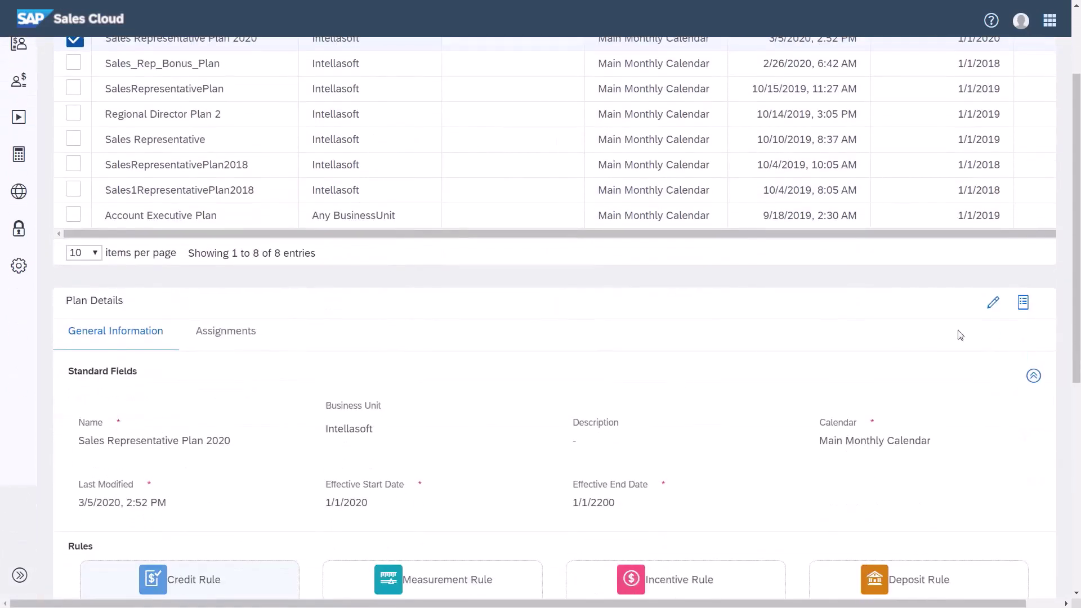
click(993, 302)
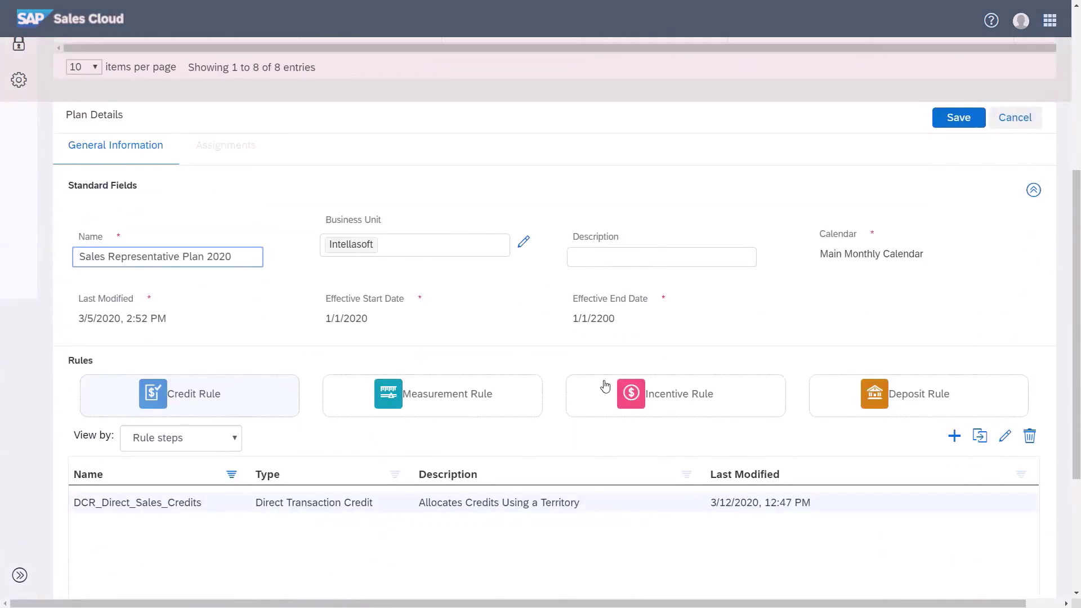
Edit credit rule DCR_Direct_Sales_Credits and advance past Transactions to its Credits step
click(265, 404)
click(1005, 437)
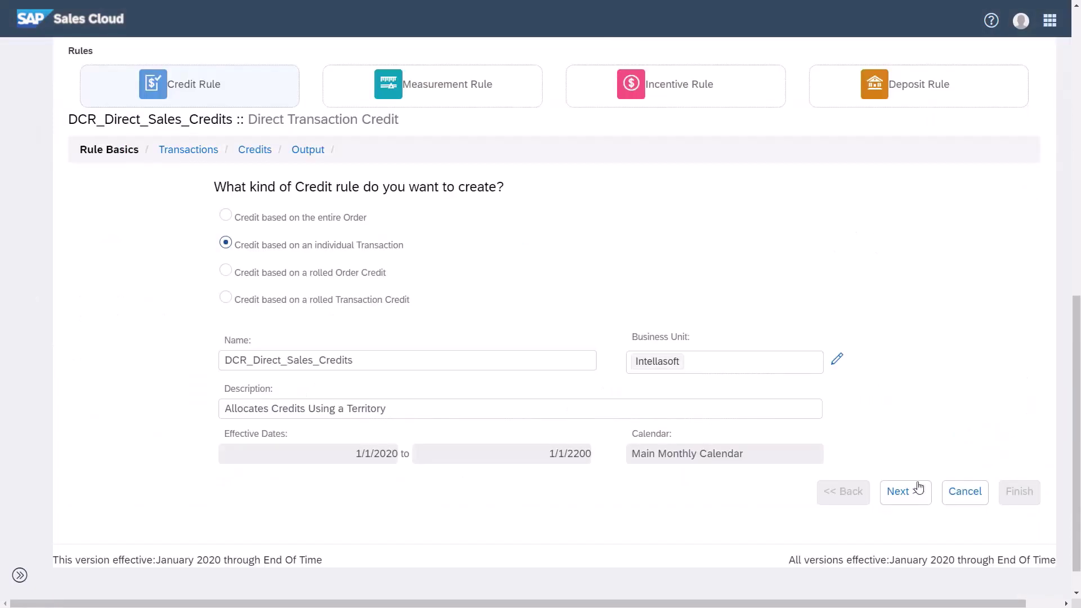
click(919, 488)
click(909, 465)
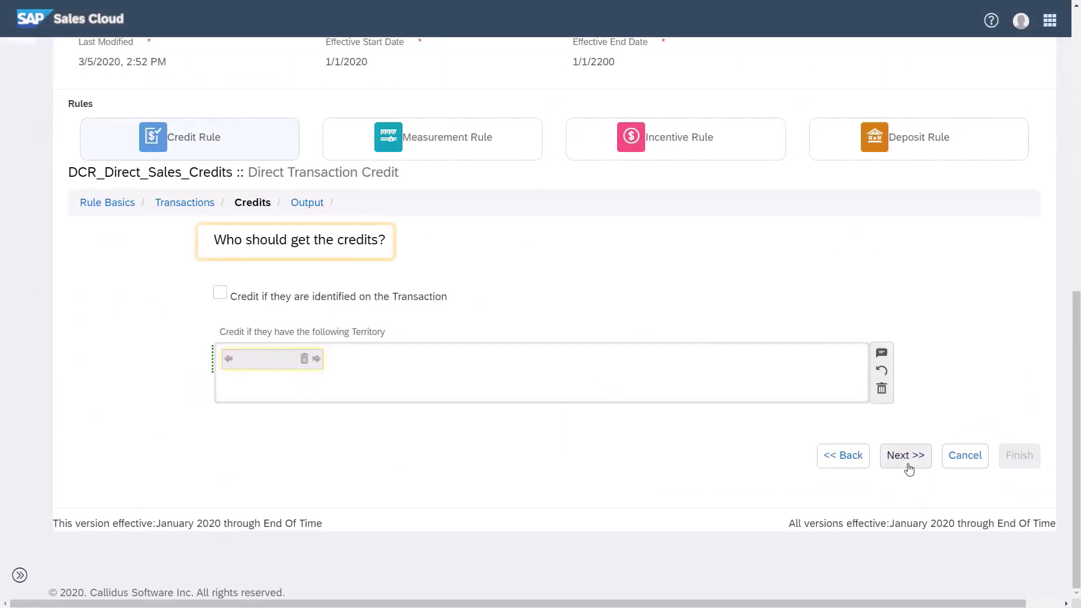
Set the credit rule's Territory to the reference Territory:T_Northeast
click(247, 363)
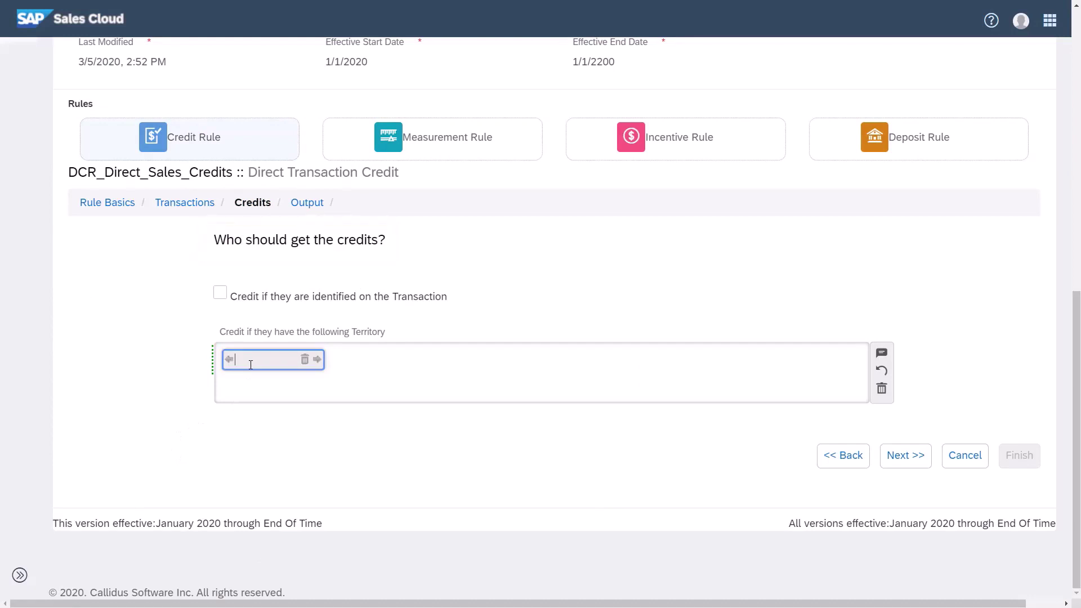
text(ref)
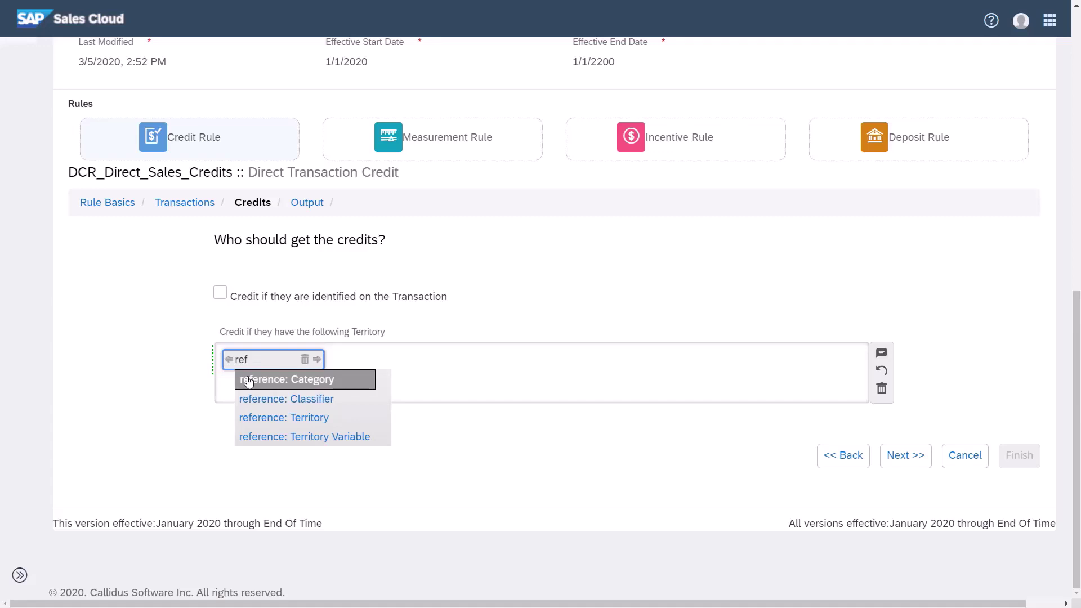
click(250, 417)
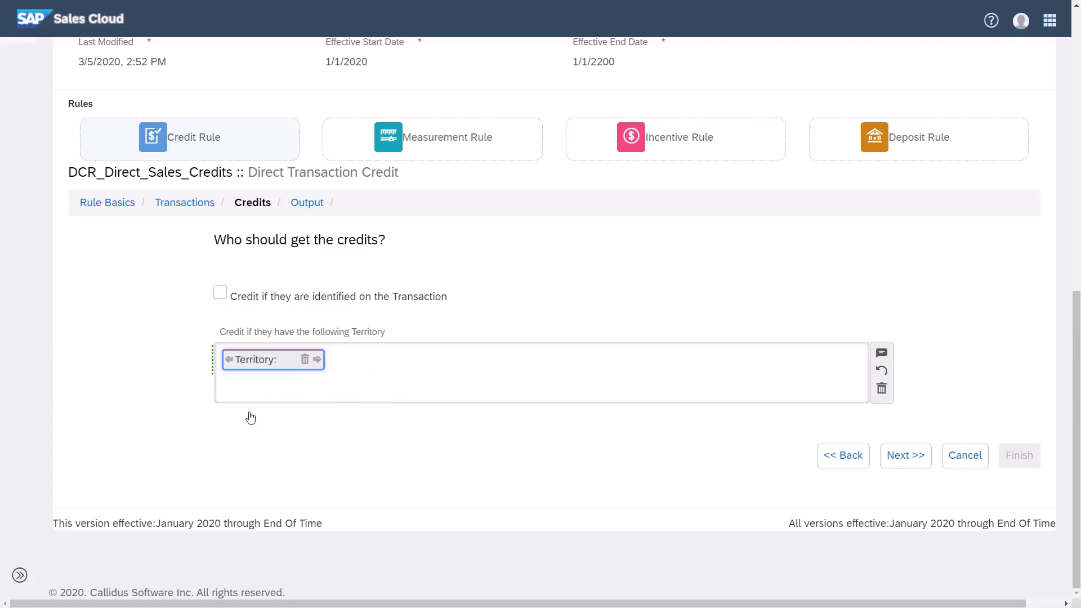
text(T)
click(259, 405)
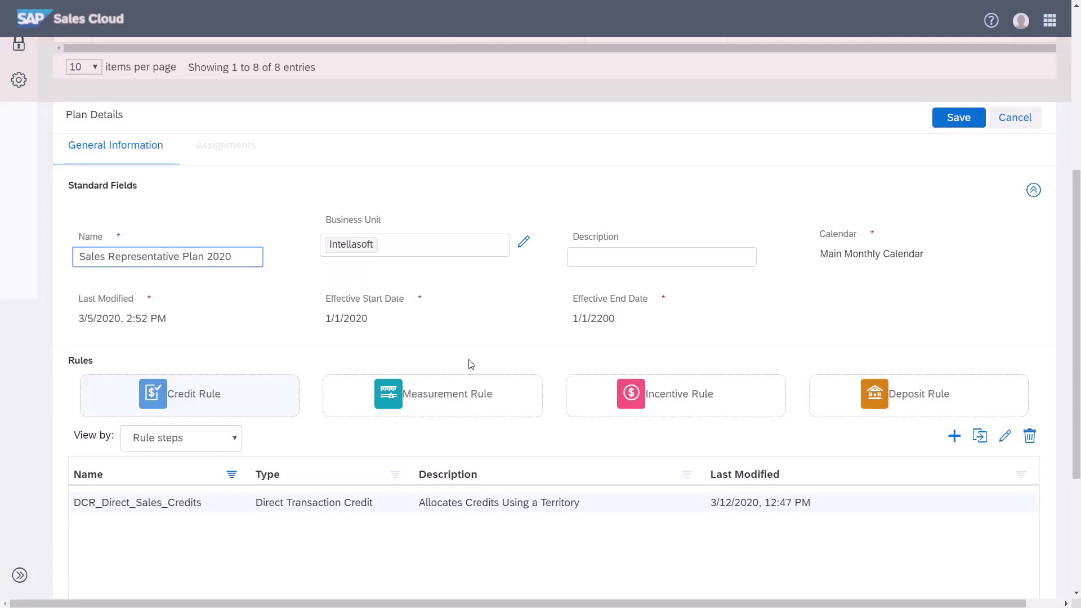
Open measurement rule PMR_Total_Sales_Revenue for editing at its Credits step
click(480, 401)
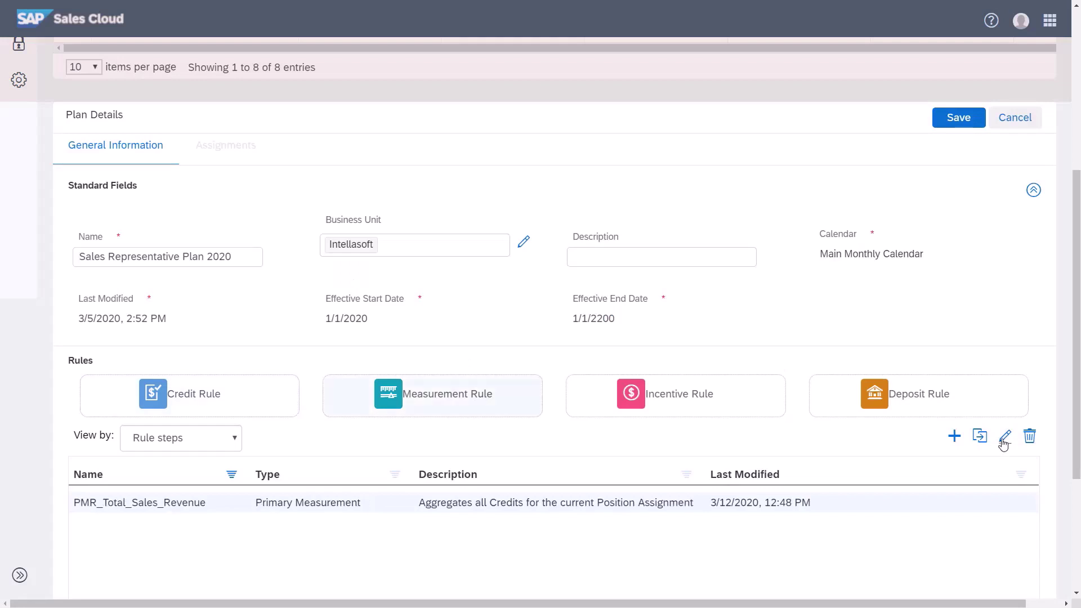
click(1005, 437)
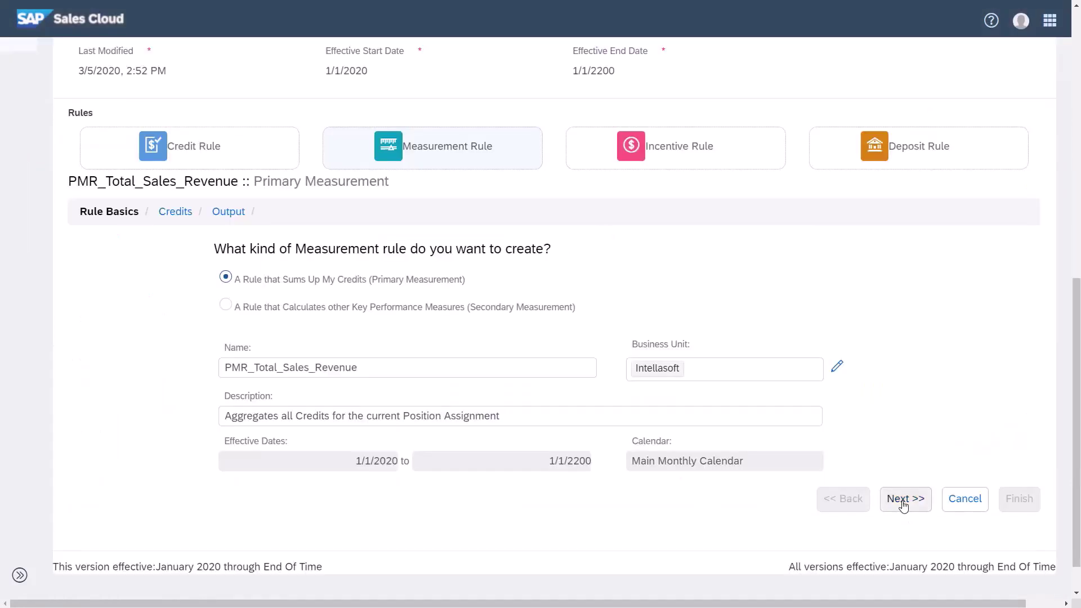
click(904, 501)
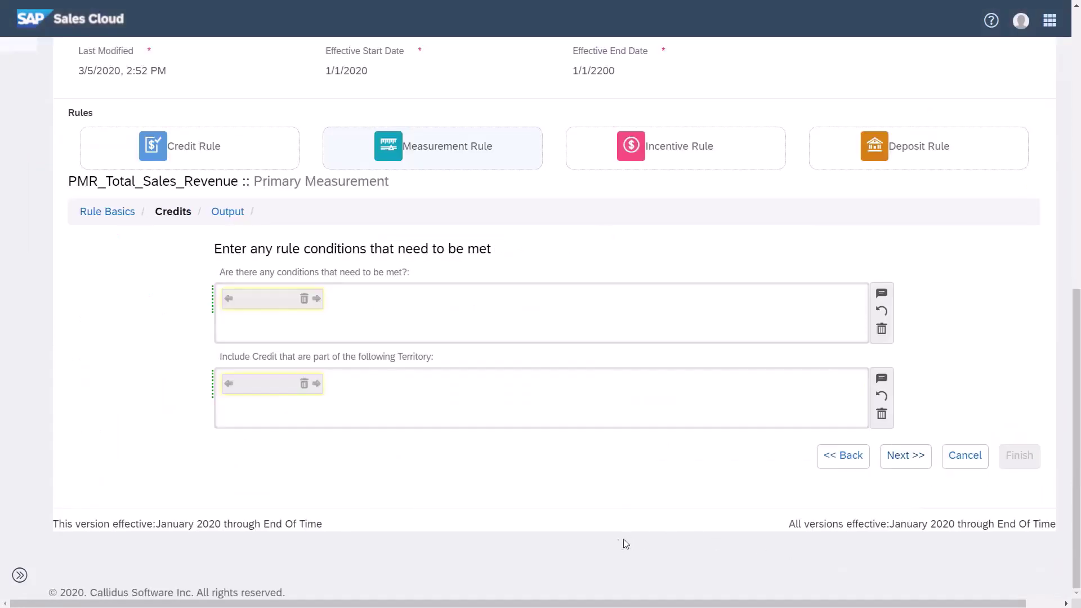
Set the measurement rule's included Territory to Territory:T_Northeast
click(254, 384)
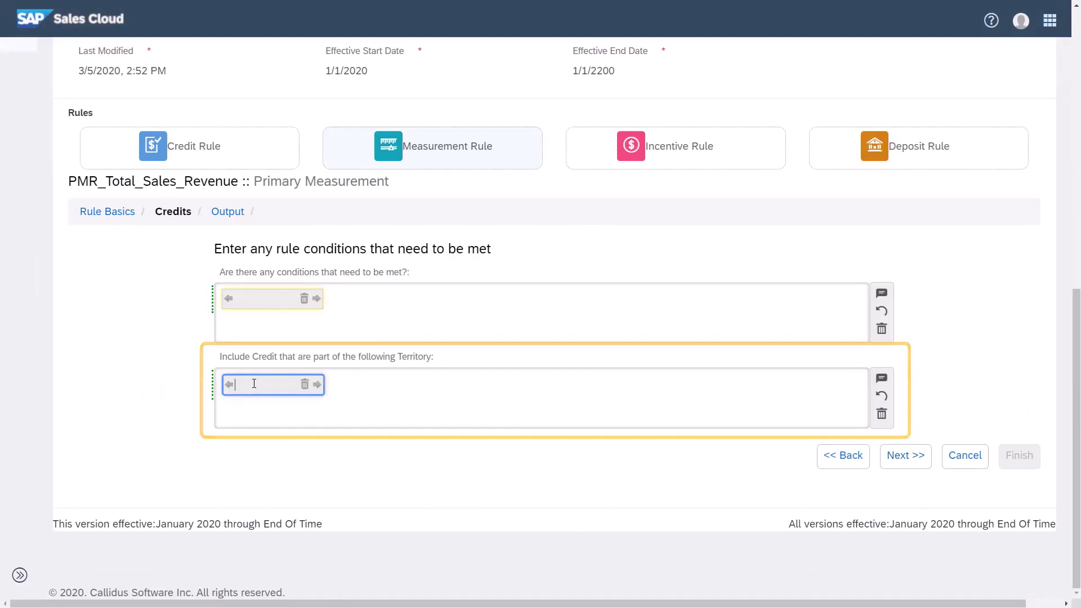
text(re)
click(247, 451)
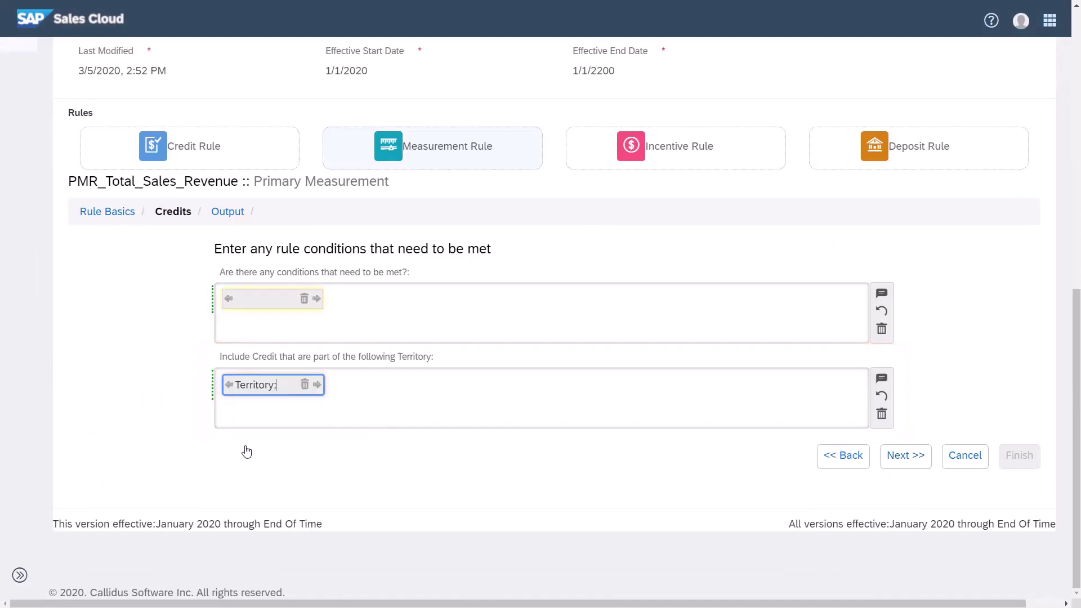
text(T)
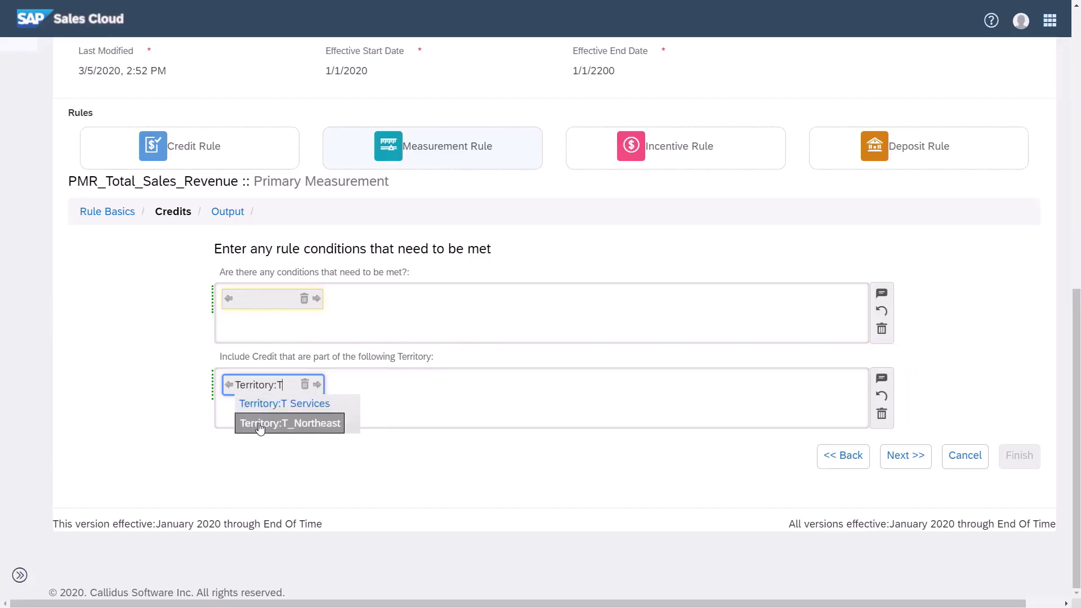
click(259, 427)
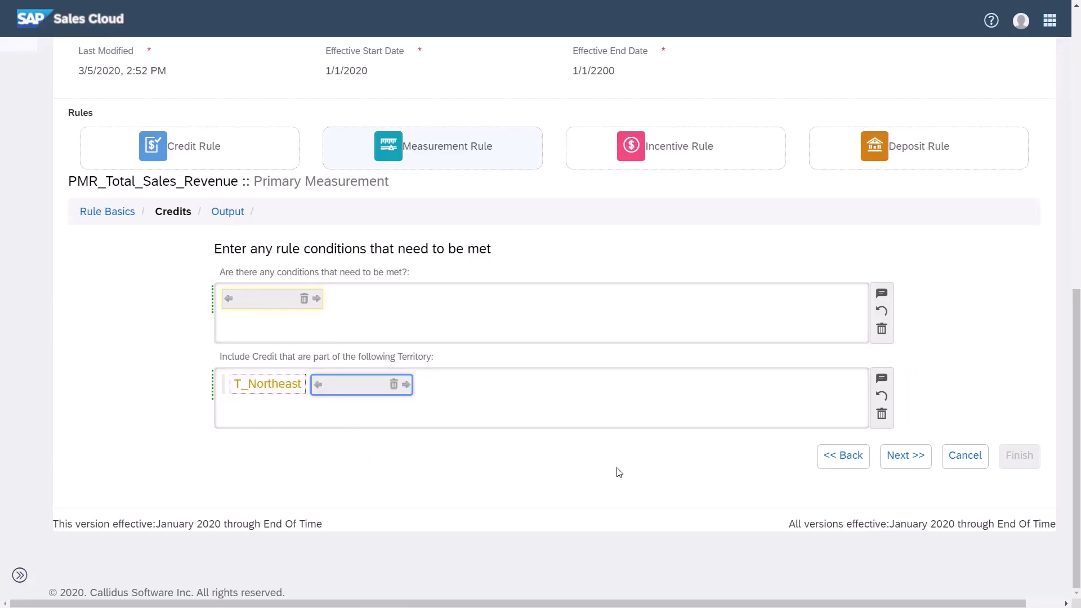